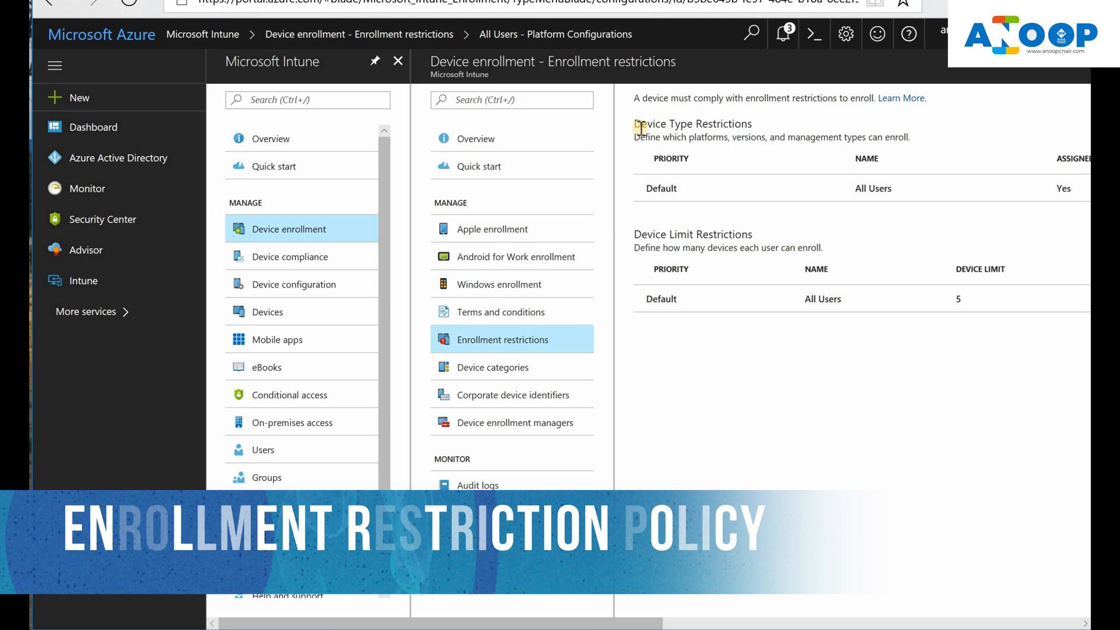
Step: Open the default All Users device type restriction under Enrollment restrictions
drag(729, 124, 636, 123)
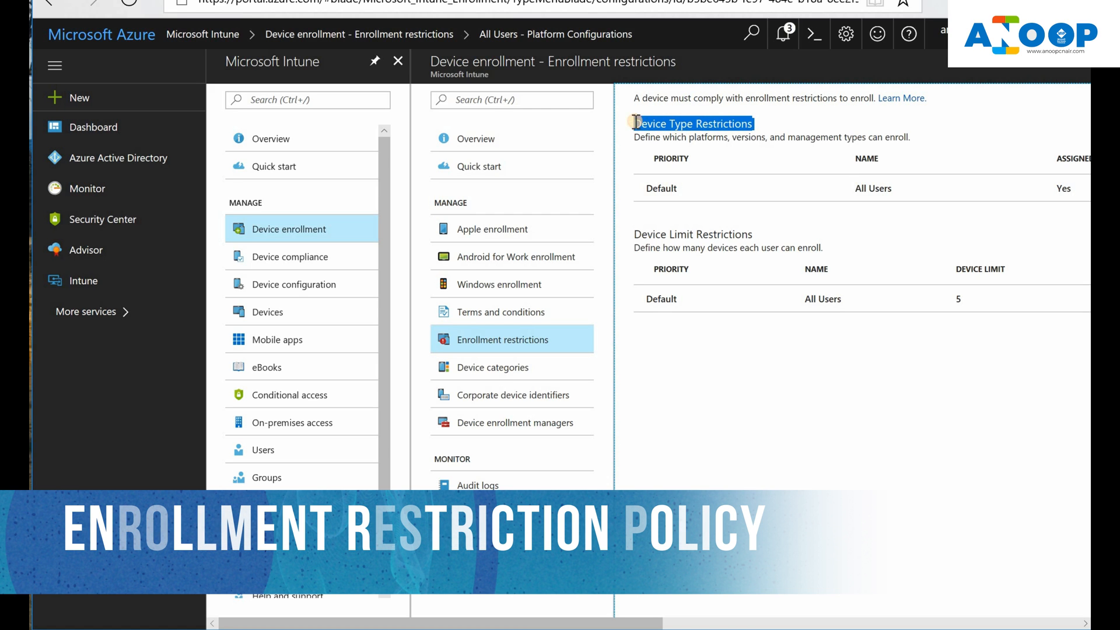
click(655, 187)
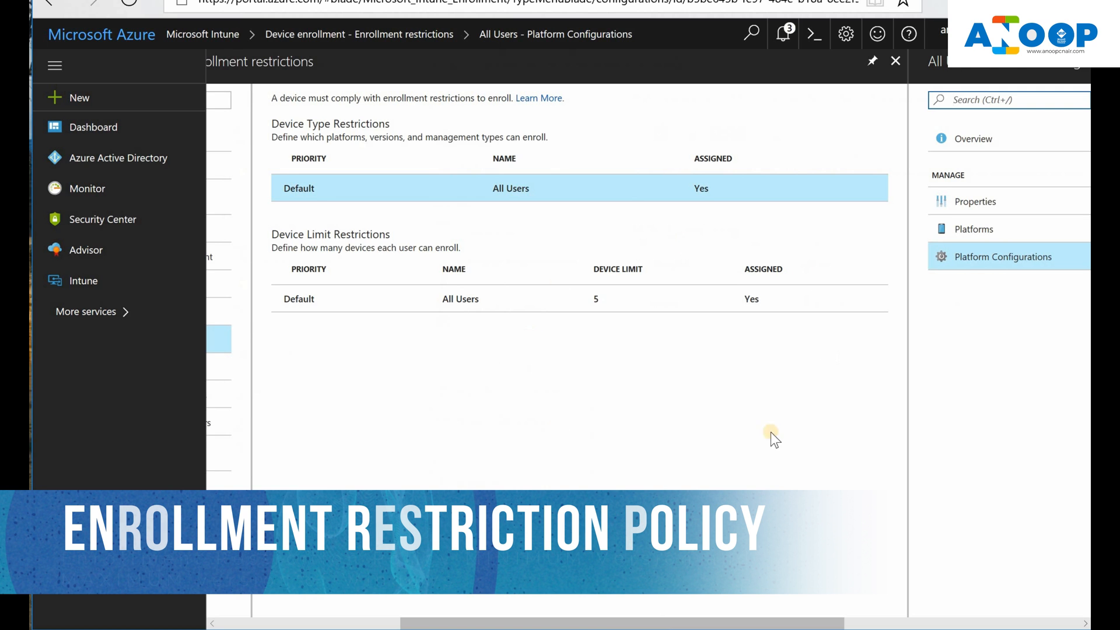
Step: Scroll to All Users Platform Configurations and review the Windows (MDM) min/max OS version fields
drag(675, 619, 926, 610)
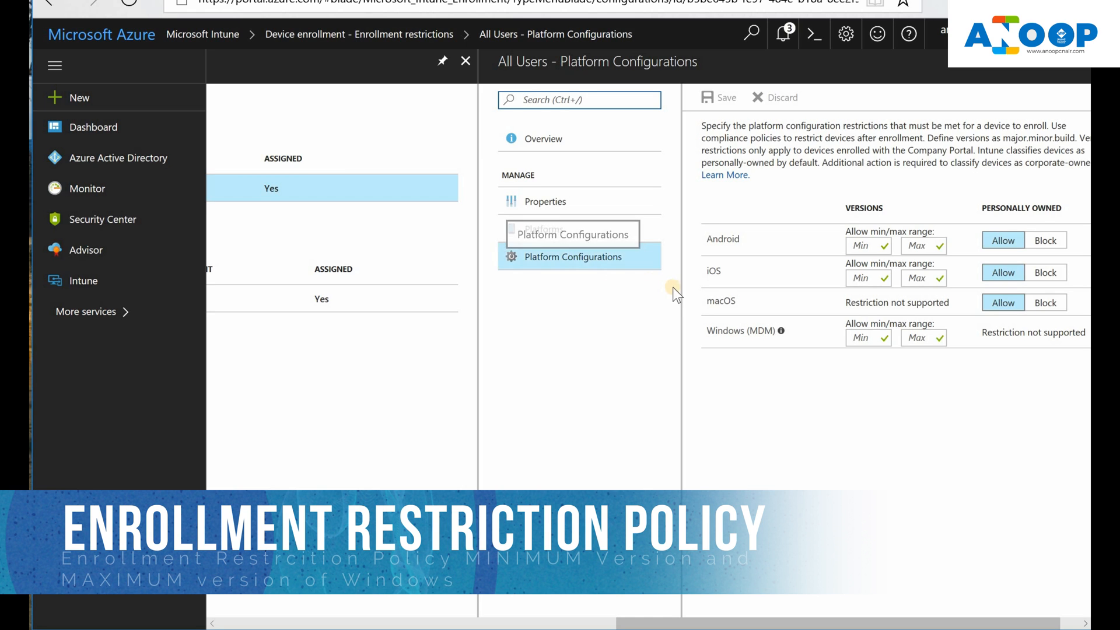
mouse_move(783, 342)
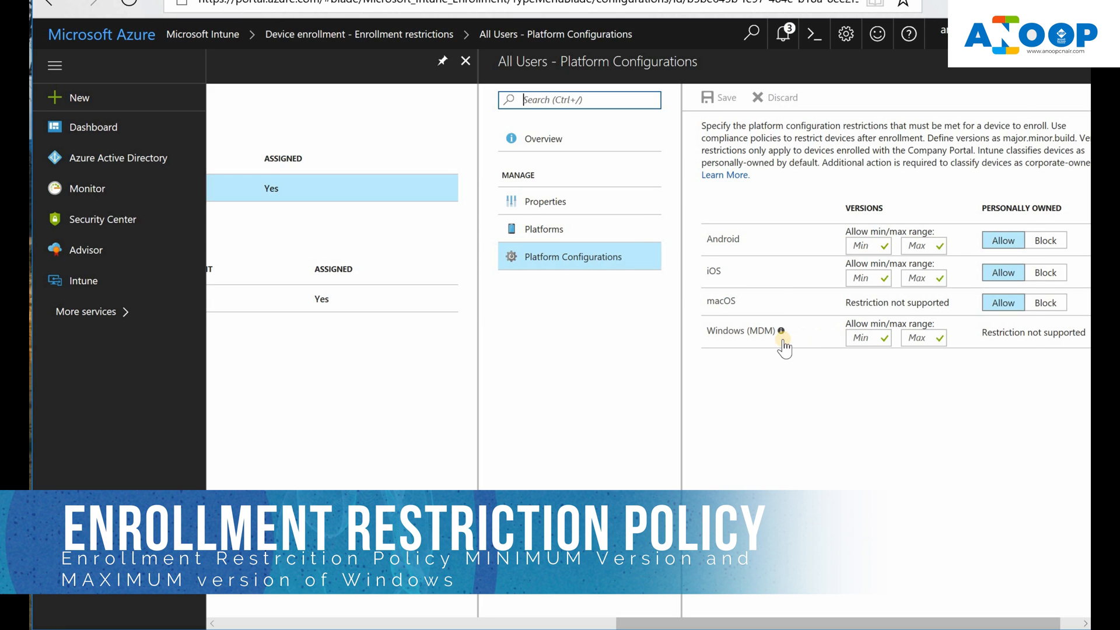
key(alt+Tab)
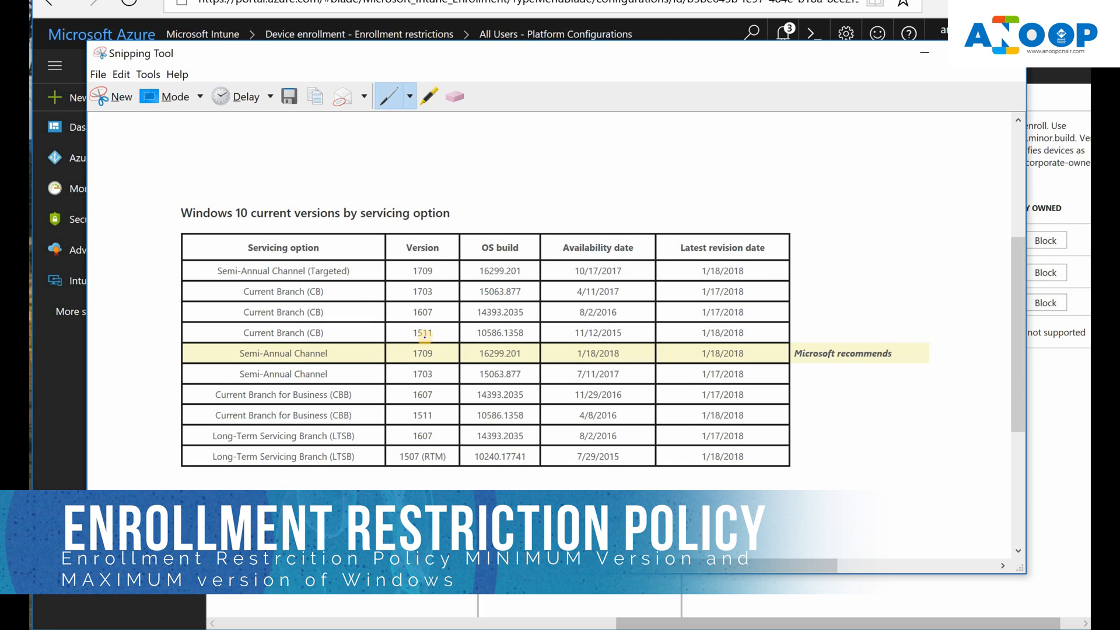
Step: Highlight versions 1709/16299.201 and 1703/15063.877 in yellow on the captured versions table
click(429, 97)
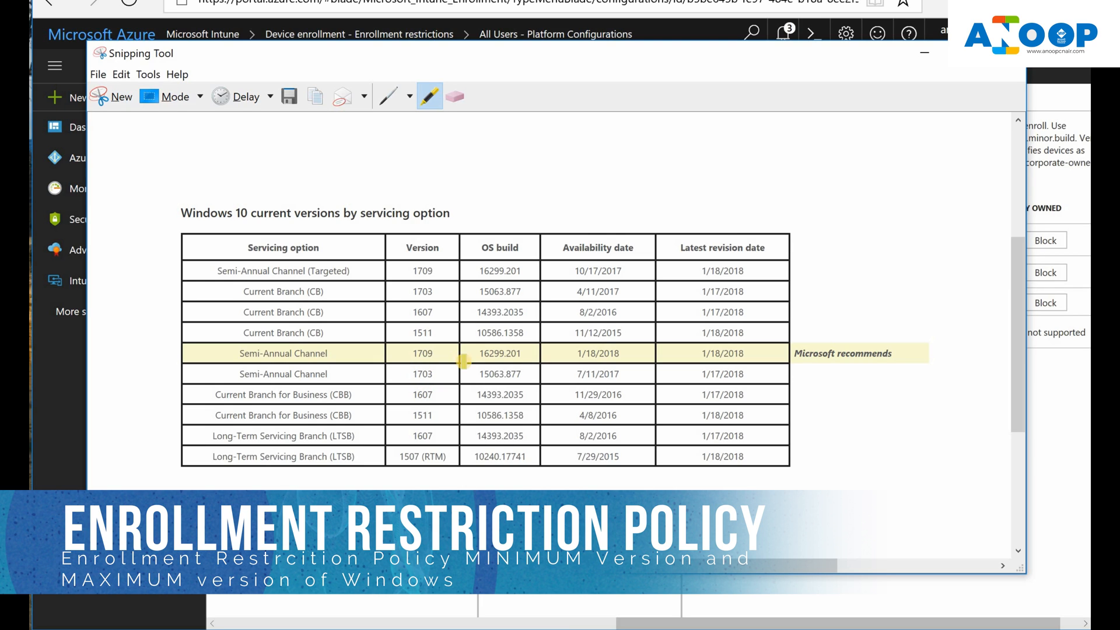
mouse_move(533, 355)
mouse_down()
mouse_move(384, 356)
mouse_move(401, 398)
mouse_move(522, 400)
mouse_move(541, 358)
mouse_move(491, 343)
mouse_move(518, 339)
mouse_up()
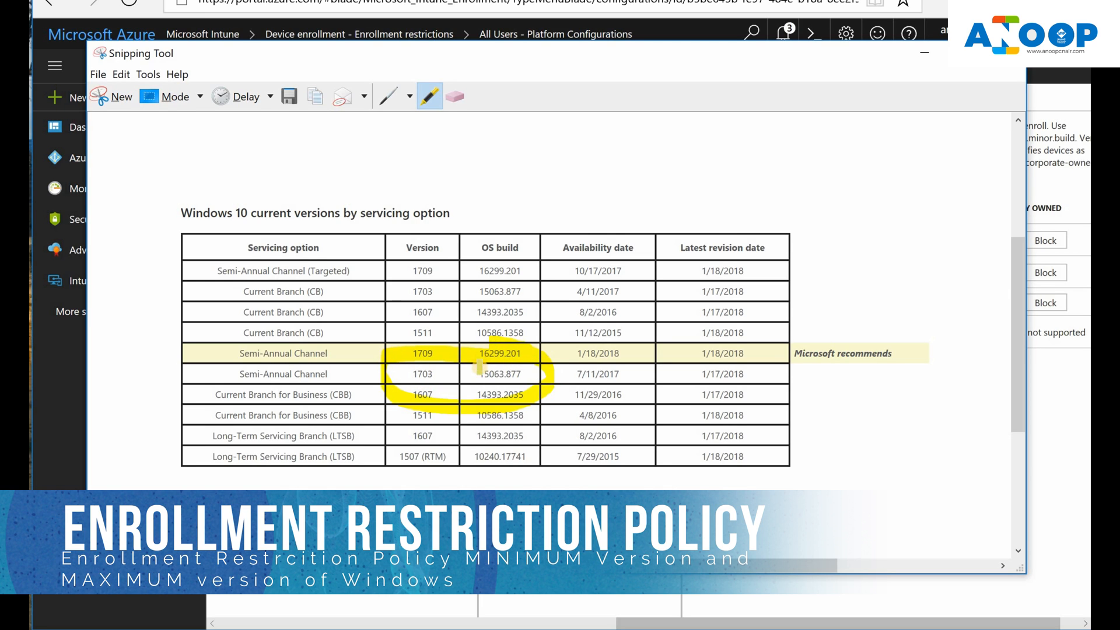
drag(472, 374, 521, 374)
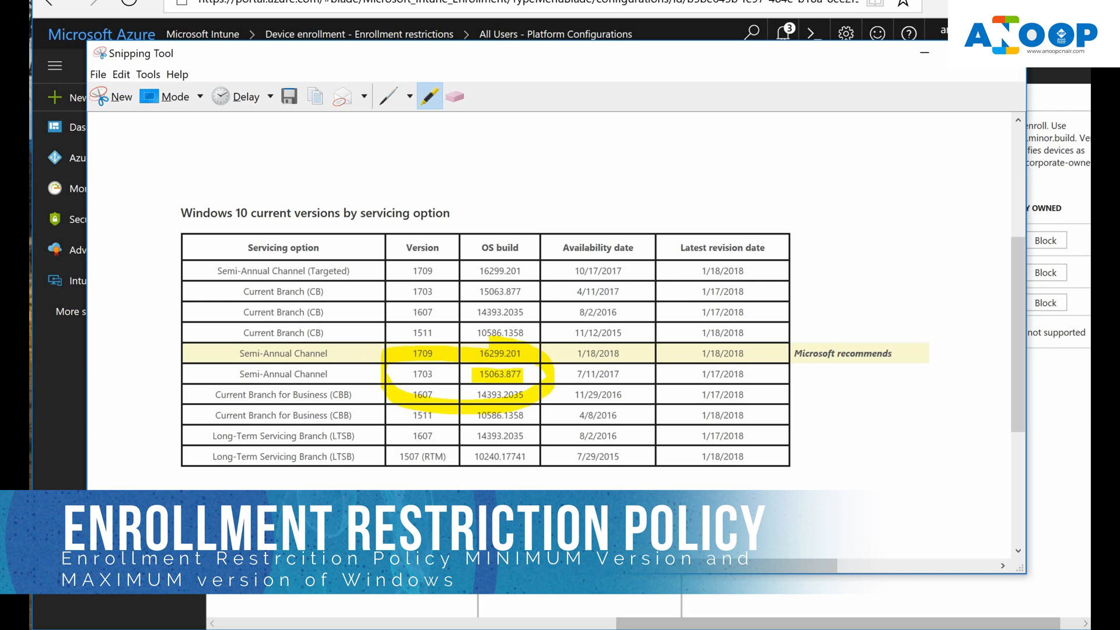
key(alt+Tab)
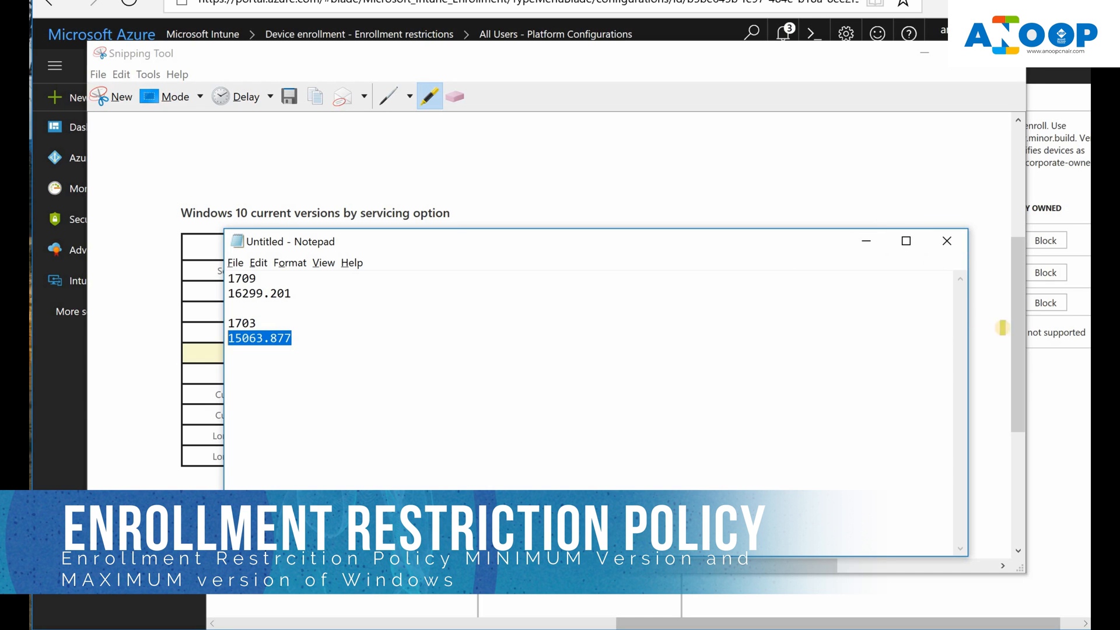
Step: Set Windows (MDM) minimum 15063.877 and maximum 16299.201, then save the device type restriction
click(1037, 379)
click(862, 337)
text(10.0.14393.877)
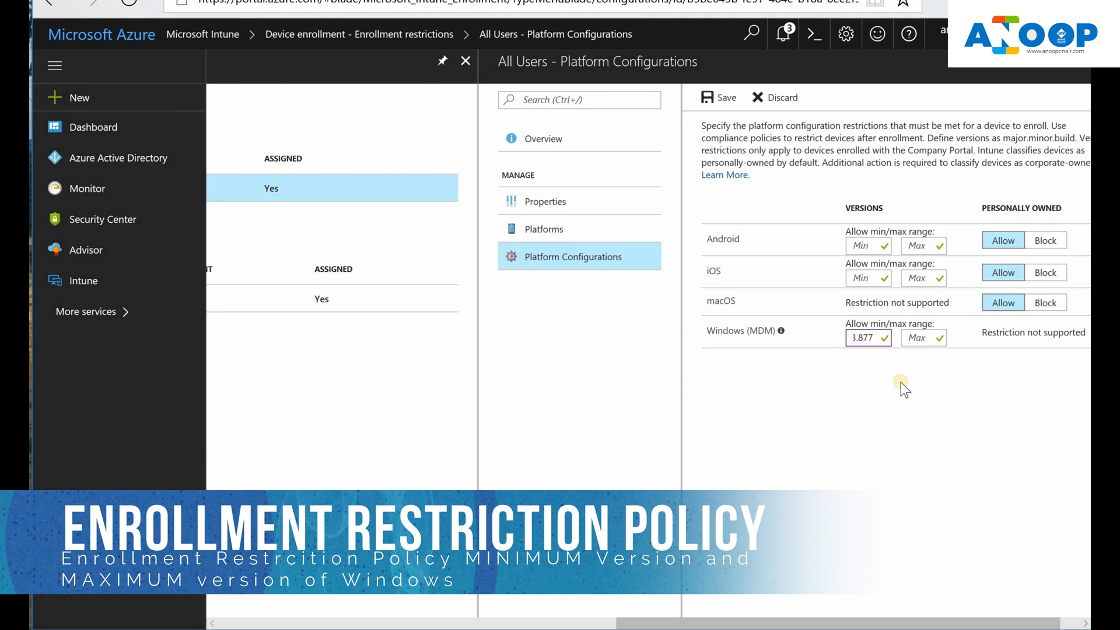
click(908, 340)
click(790, 629)
click(726, 100)
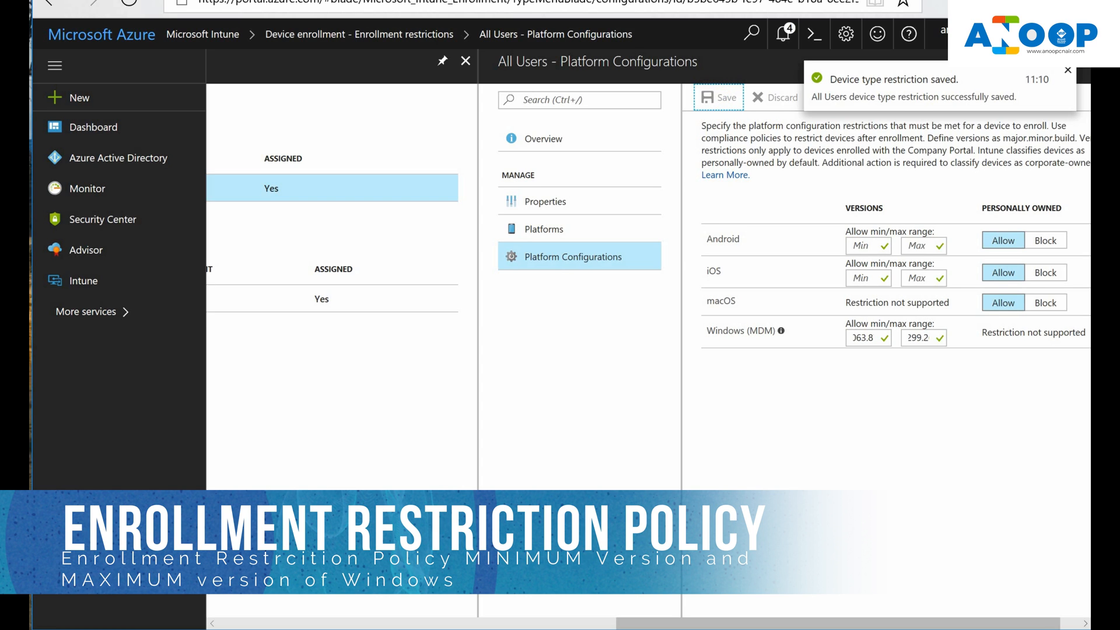
Step: Select the 16299.201 build in the Notepad version notes
click(331, 628)
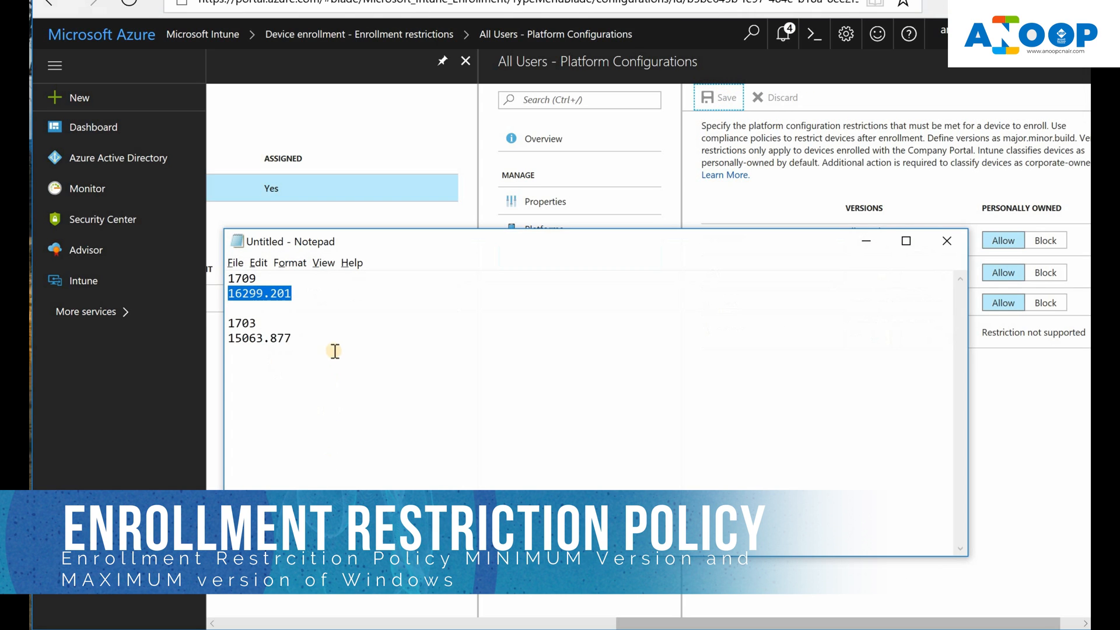
drag(292, 339, 225, 339)
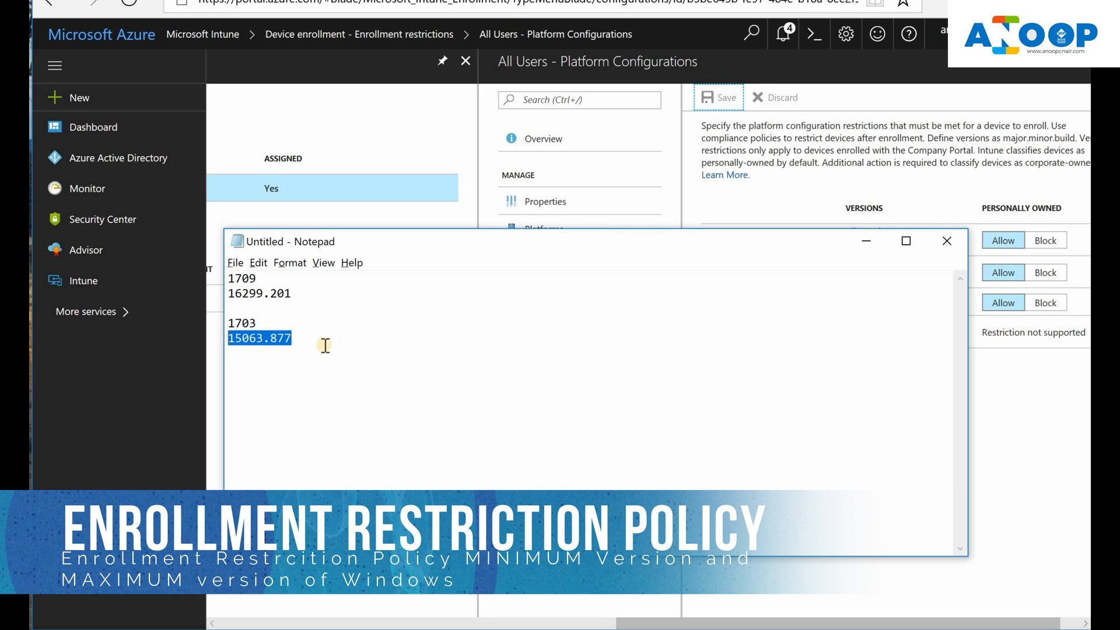
click(296, 292)
double_click(261, 290)
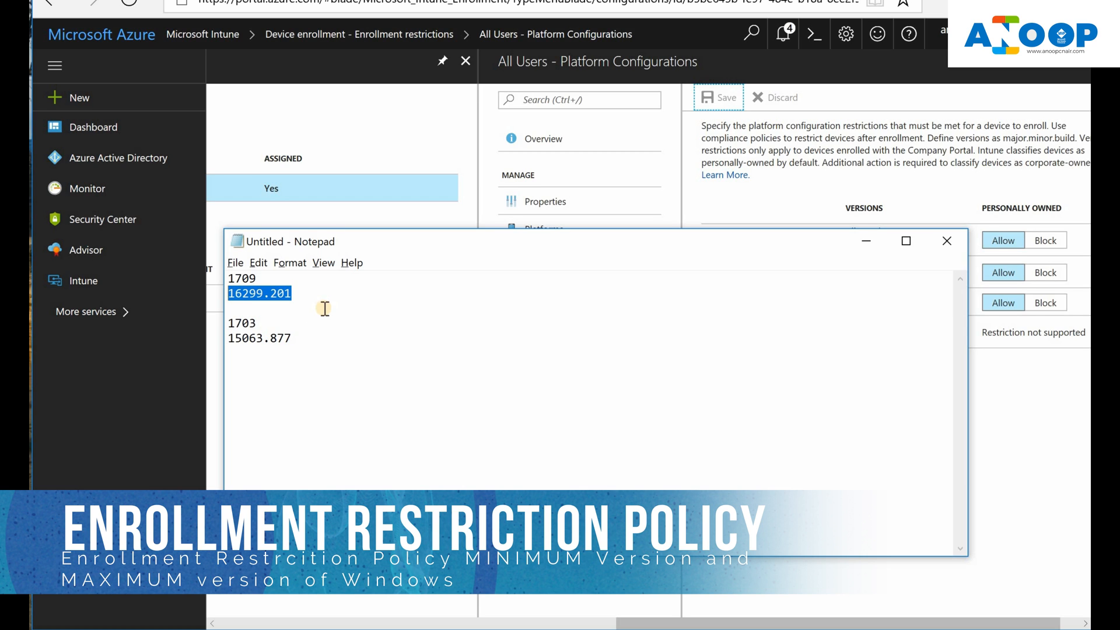
Step: Minimize the notes and open Intune's Device compliance overview
click(861, 246)
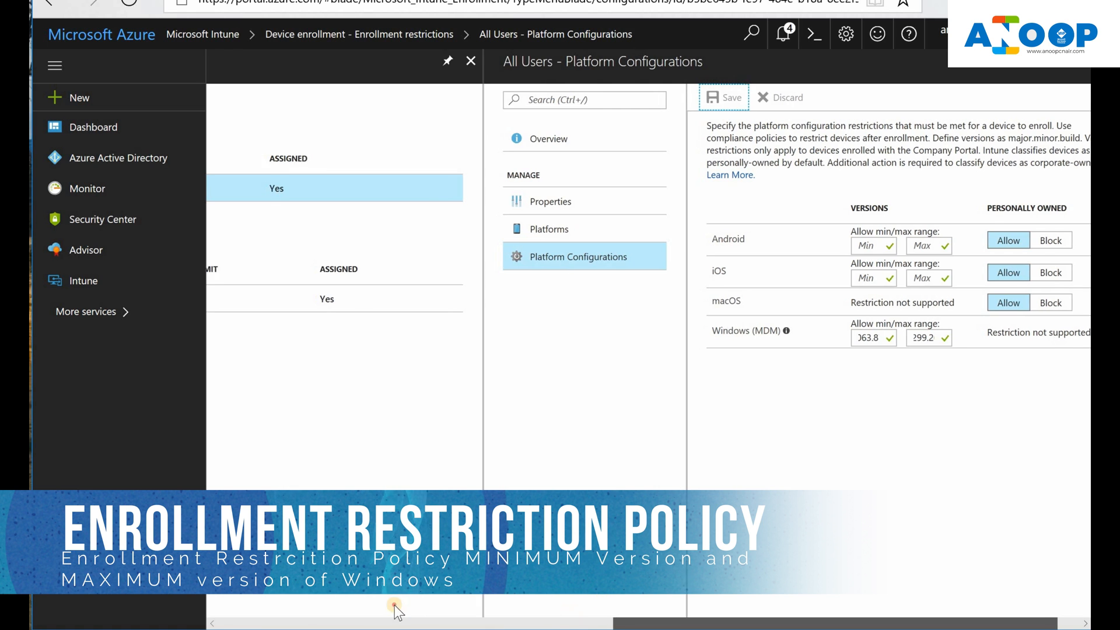
drag(651, 623, 187, 609)
click(319, 257)
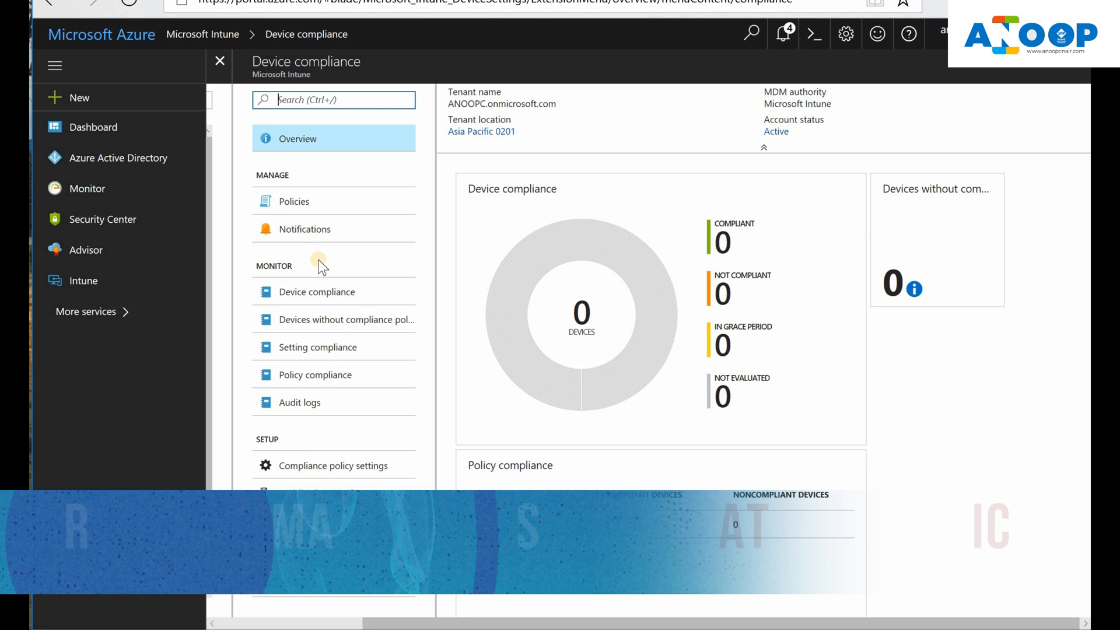
Step: Go from the policy compliance report to the Policies list and start a new compliance policy
click(330, 299)
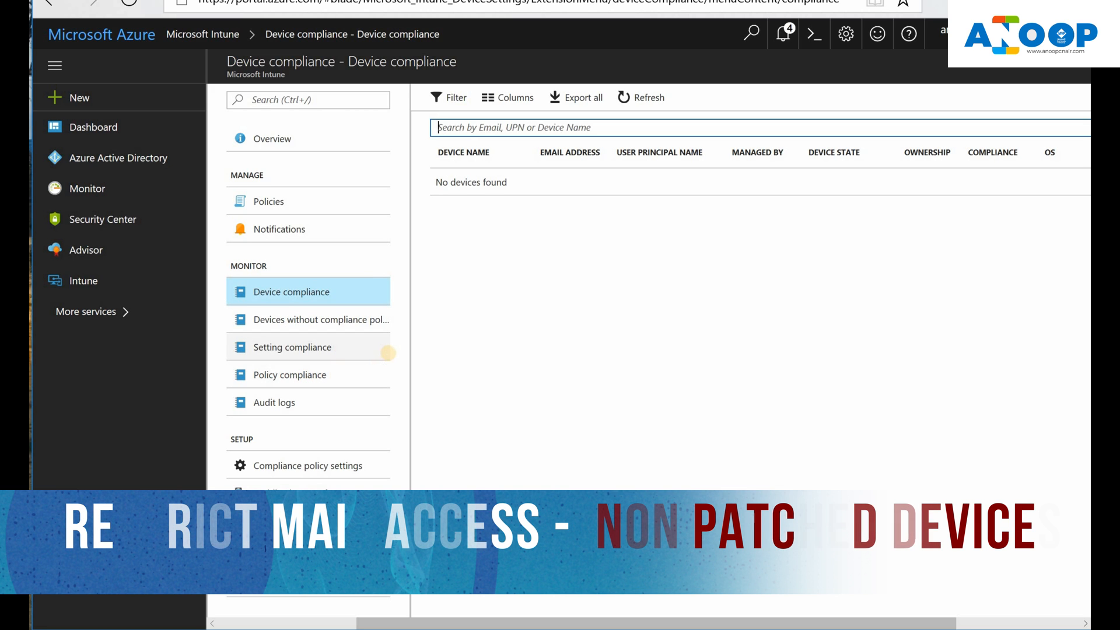
click(325, 380)
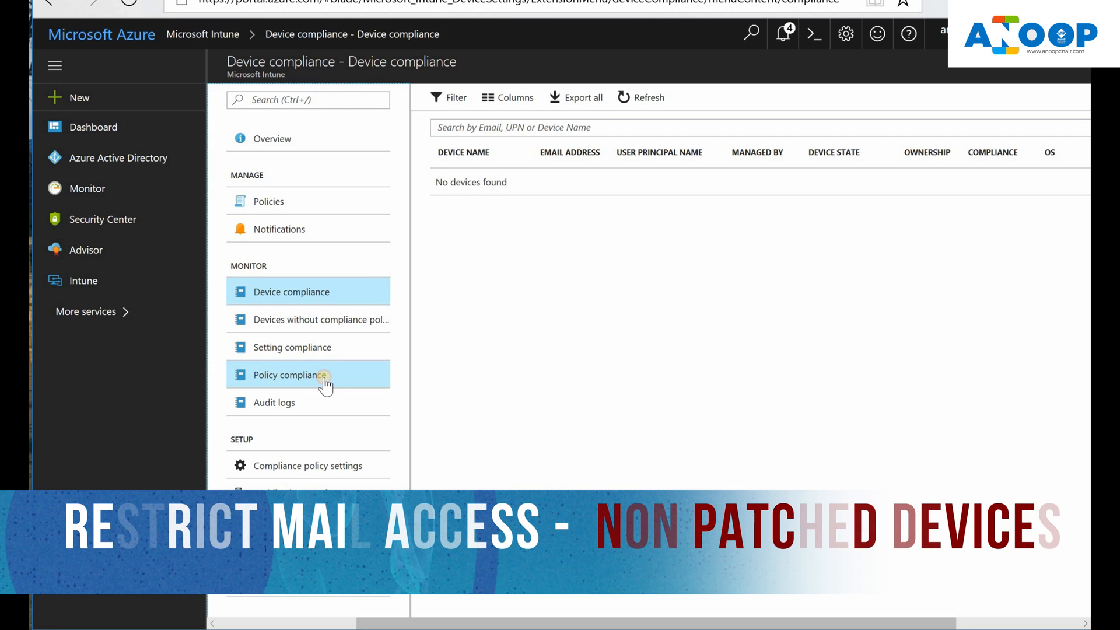
click(290, 205)
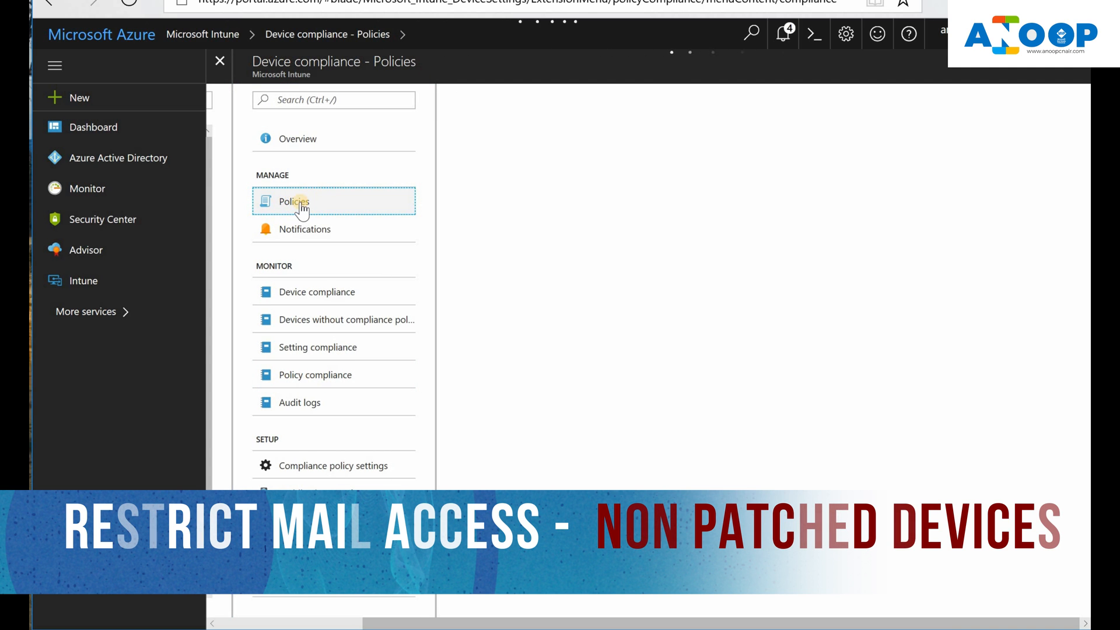
click(497, 107)
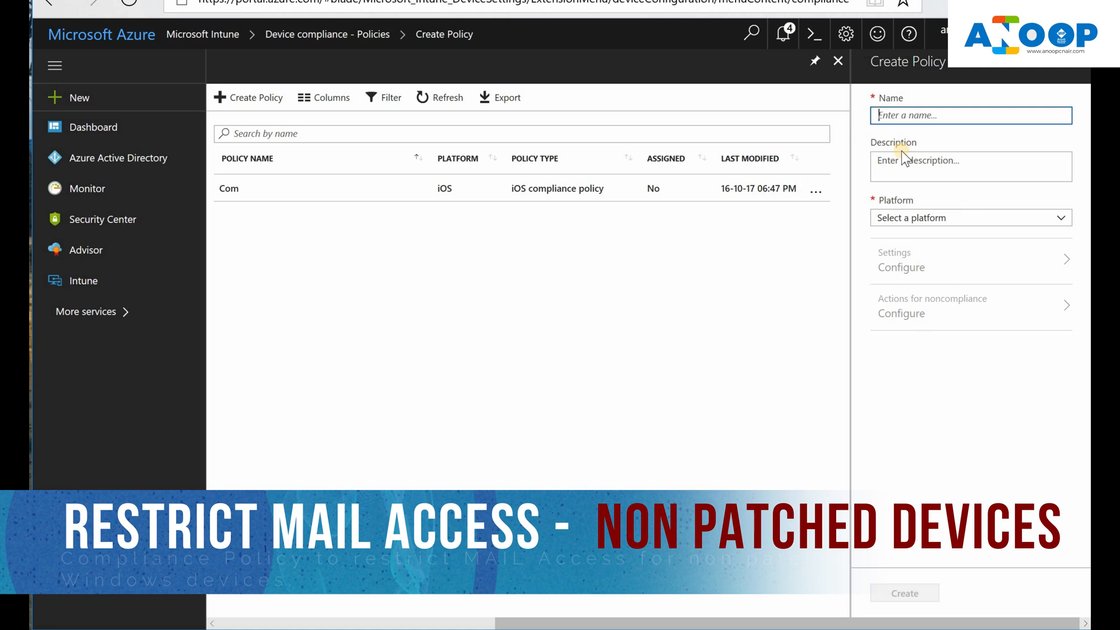
Step: Name the policy 'Test', choose Windows 10 and later, and open its System Security settings
text(Test)
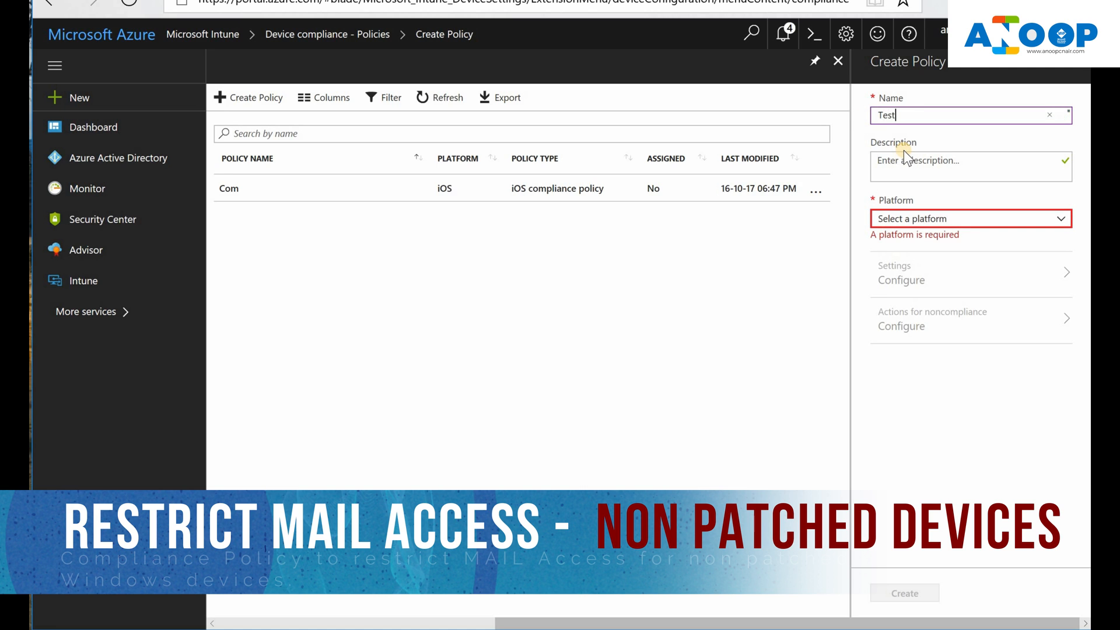
click(944, 220)
click(937, 367)
click(920, 312)
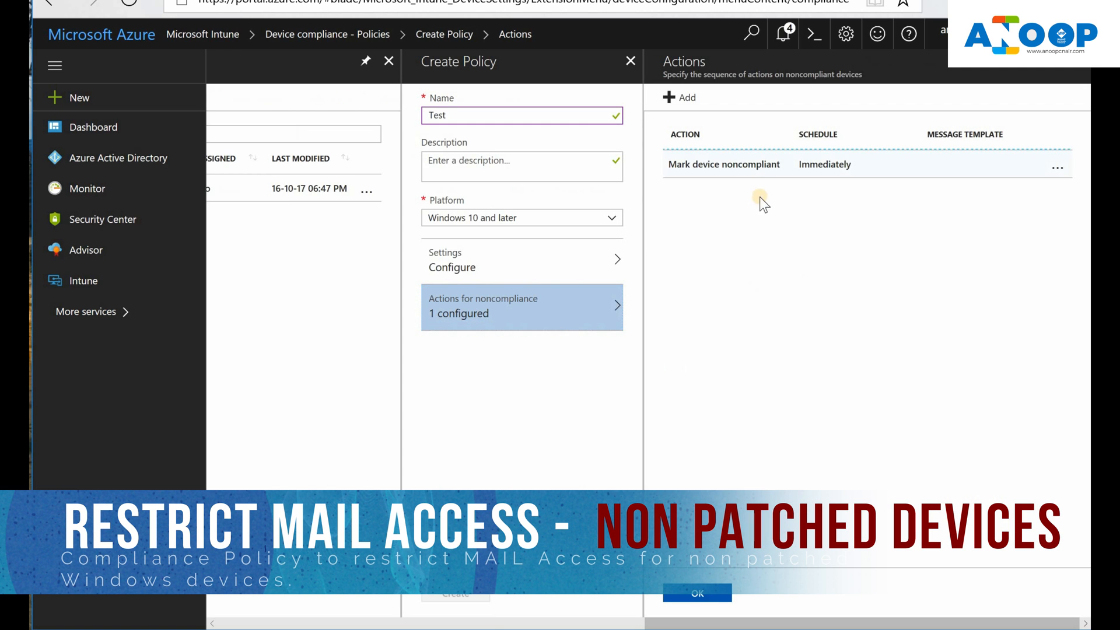
click(566, 250)
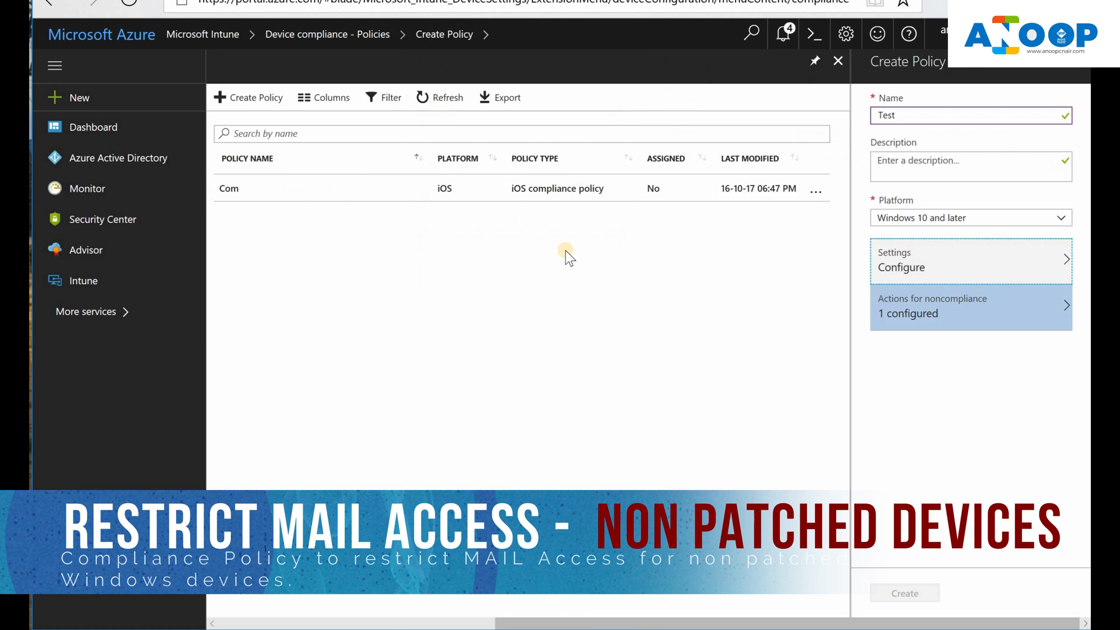
click(875, 225)
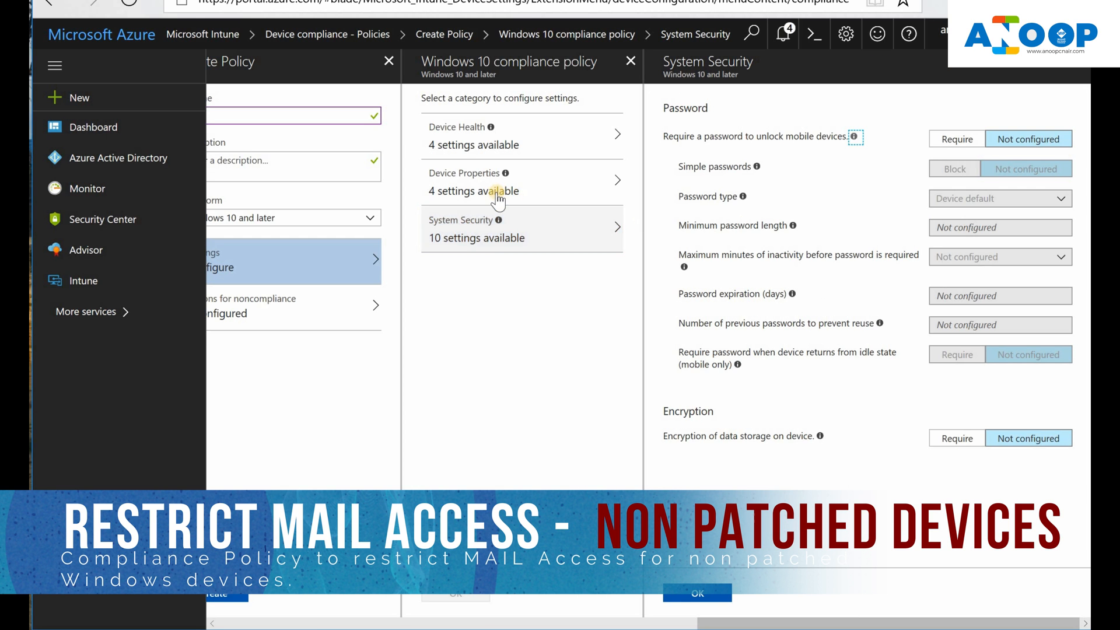
Step: Open Device Properties, check the Minimum OS version info, and view this PC's Windows build
click(496, 192)
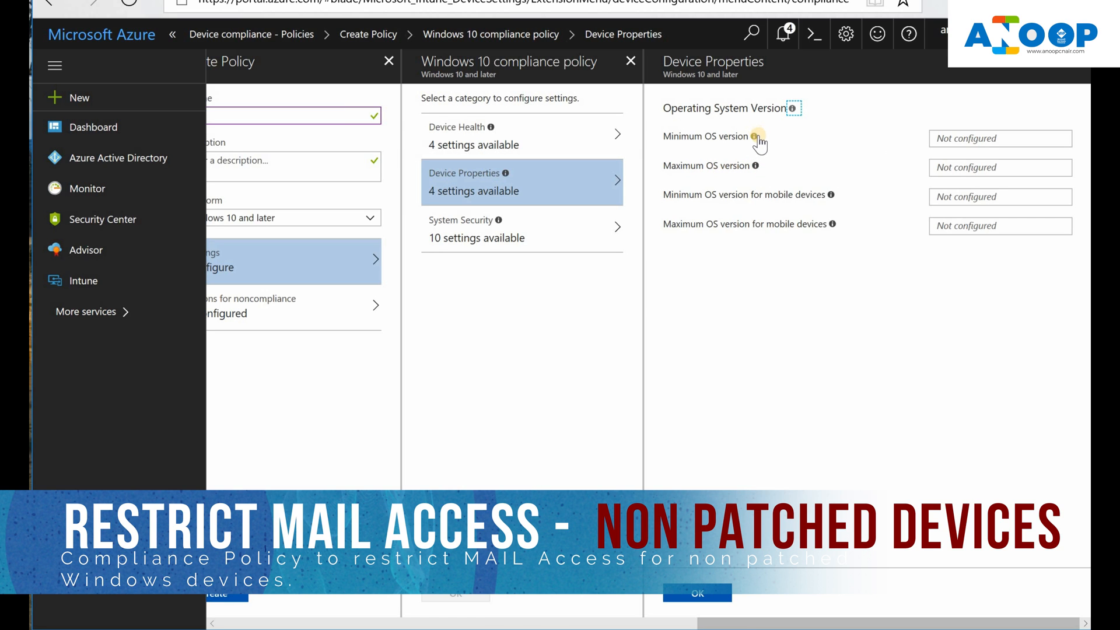
mouse_move(756, 137)
key(alt+Tab)
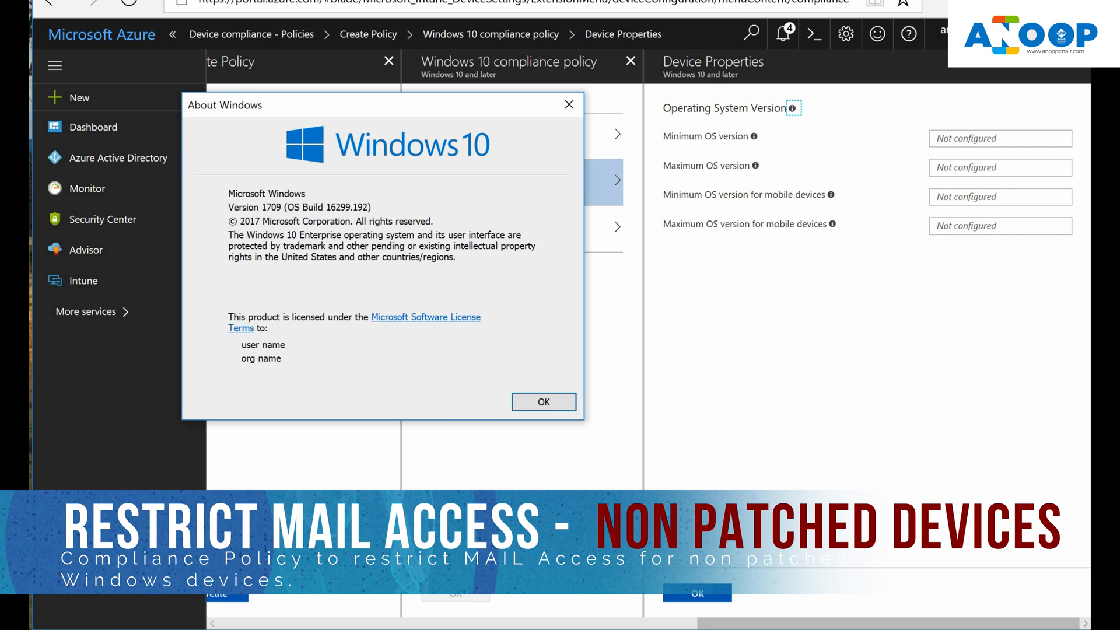
Step: Review the Windows 10 versions table, move it aside, and return to the Minimum OS version field
click(310, 628)
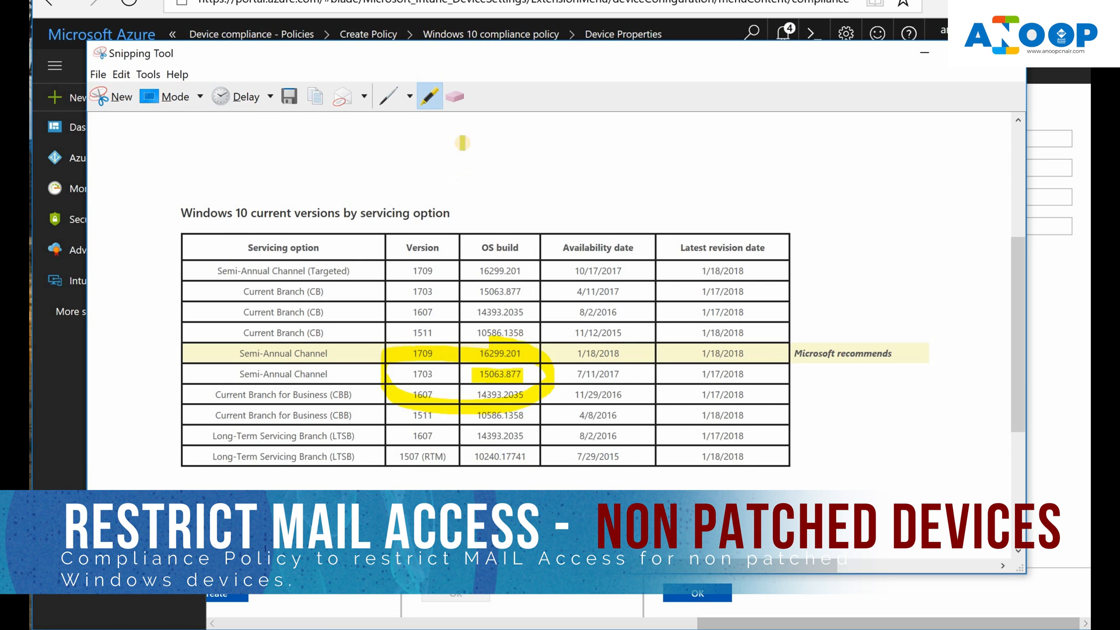
mouse_move(474, 57)
mouse_down()
mouse_move(528, 83)
mouse_move(535, 245)
mouse_move(519, 291)
mouse_move(517, 273)
mouse_up()
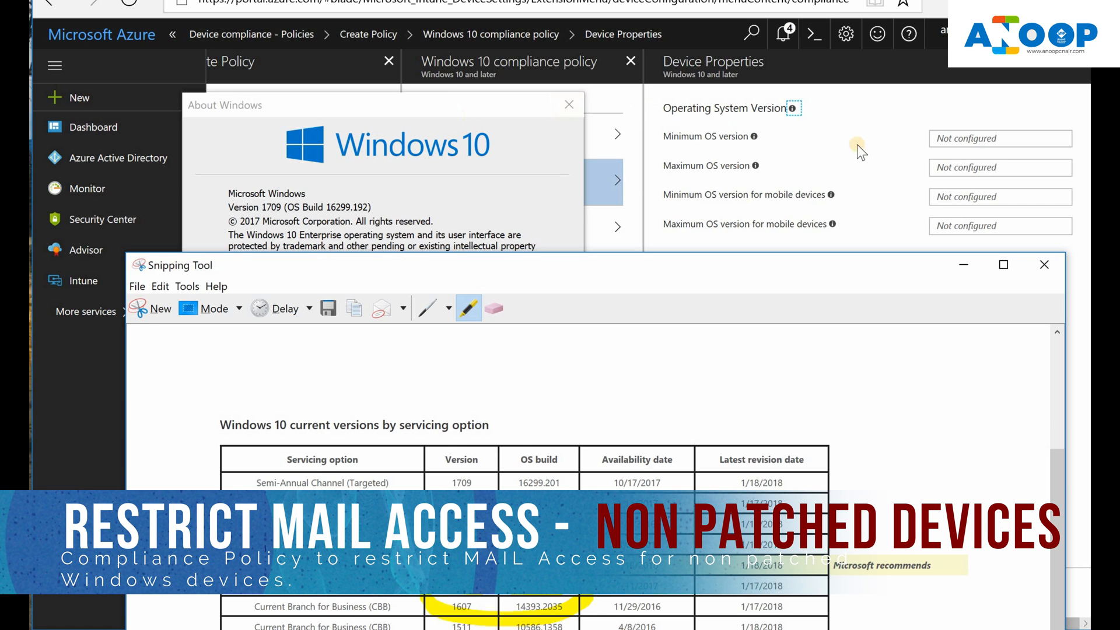
click(960, 139)
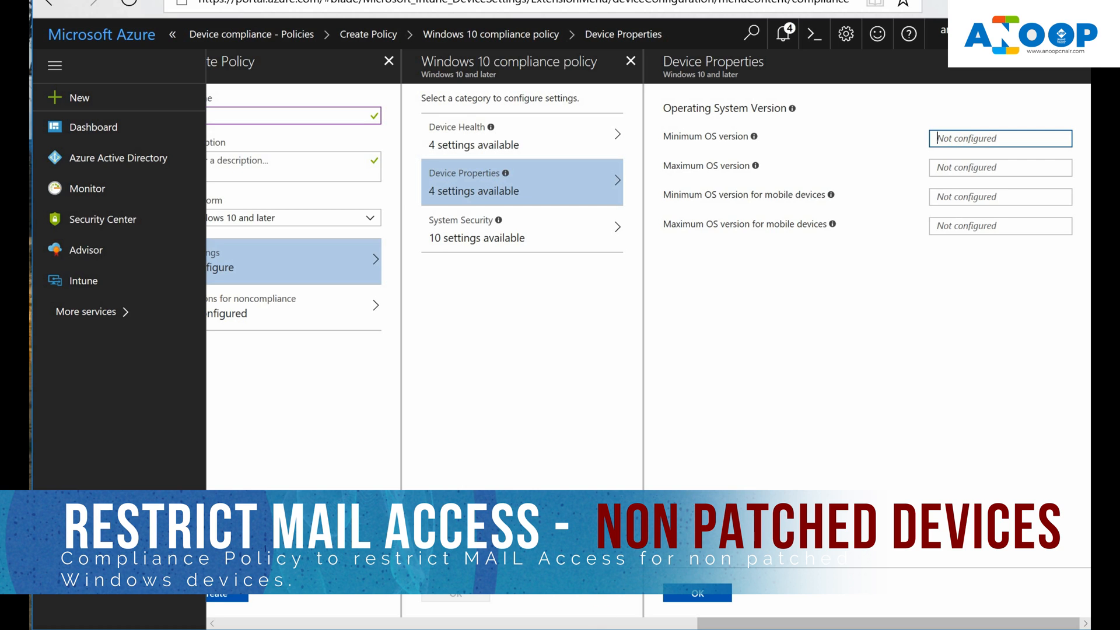
Step: Paste build 15063.877 from the notes into Minimum OS version
key(alt+Tab)
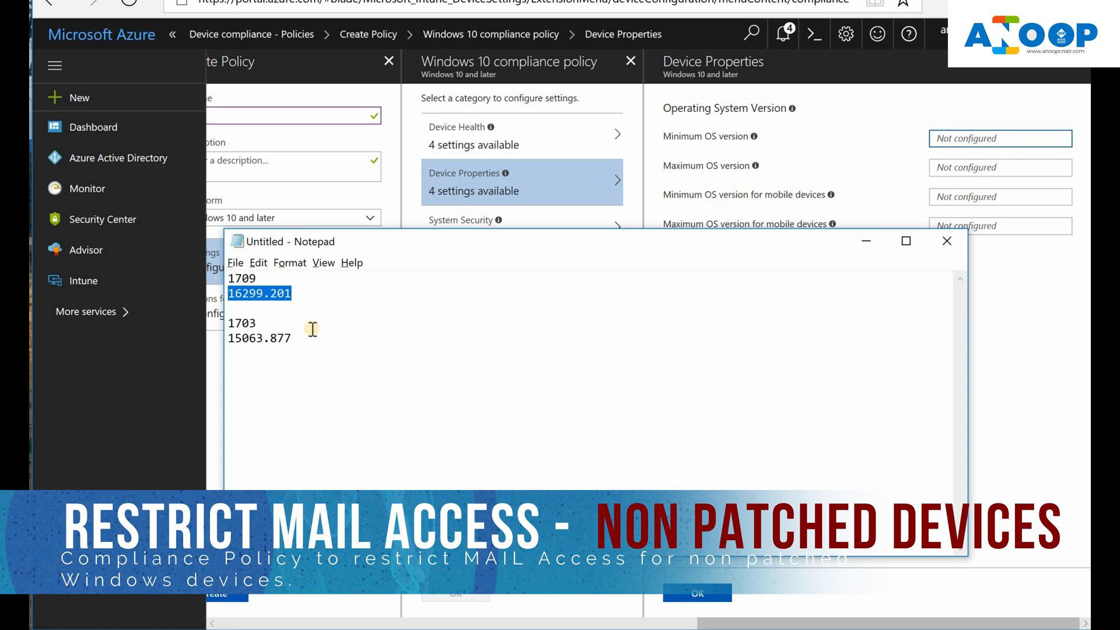
drag(308, 337, 229, 338)
key(ctrl+c)
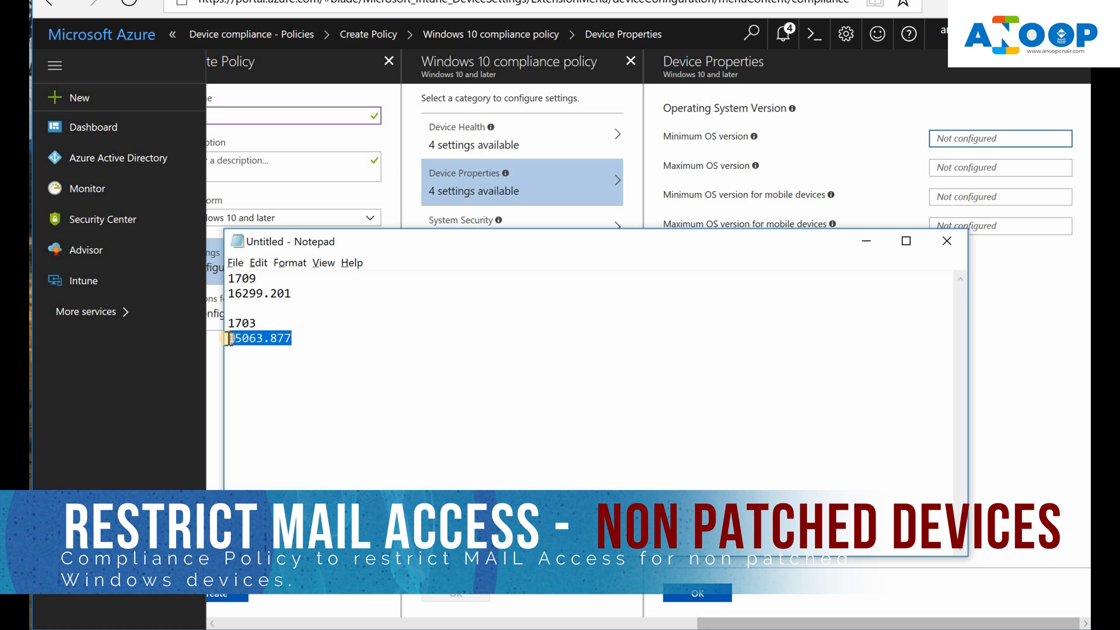
click(940, 135)
key(ctrl+v)
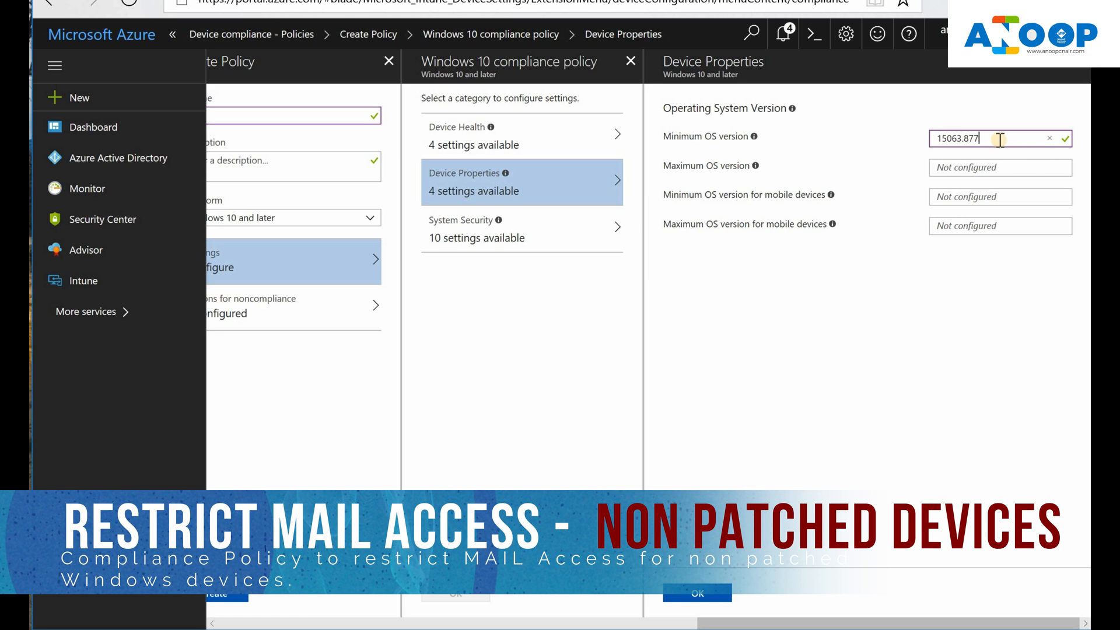
Step: Paste build 16299.201 from the notes into Maximum OS version
click(979, 167)
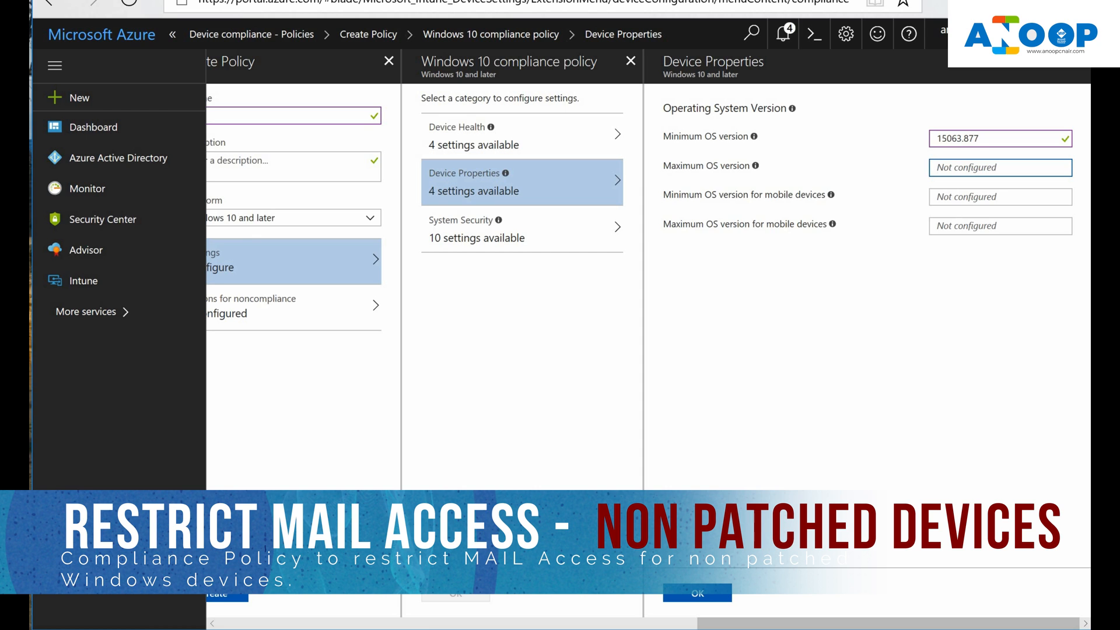
key(alt+Tab)
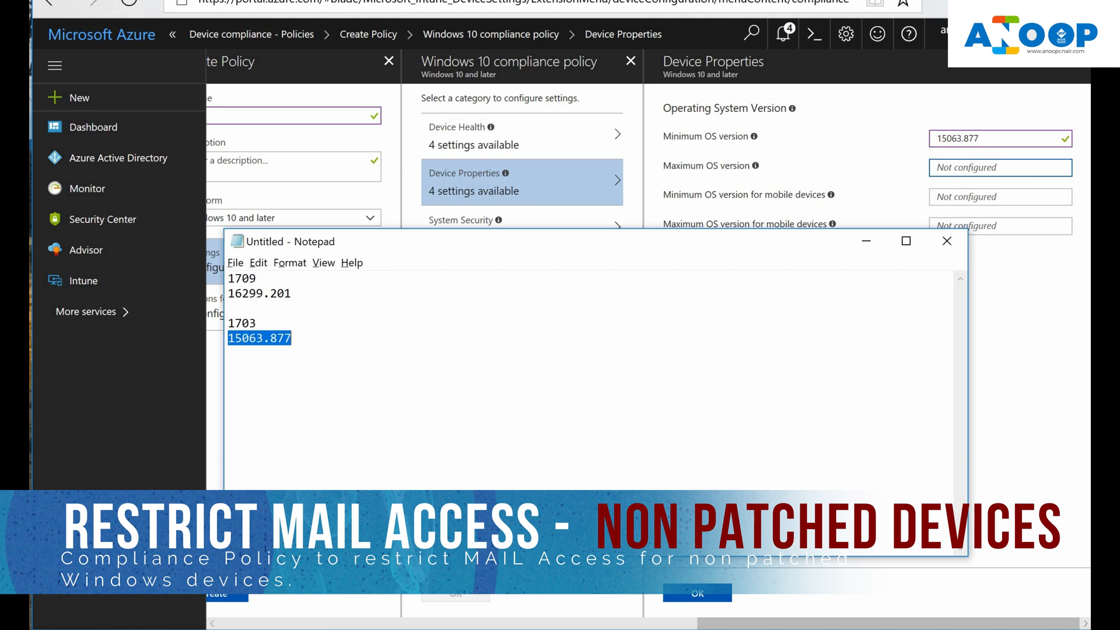
double_click(311, 294)
key(ctrl+c)
click(865, 242)
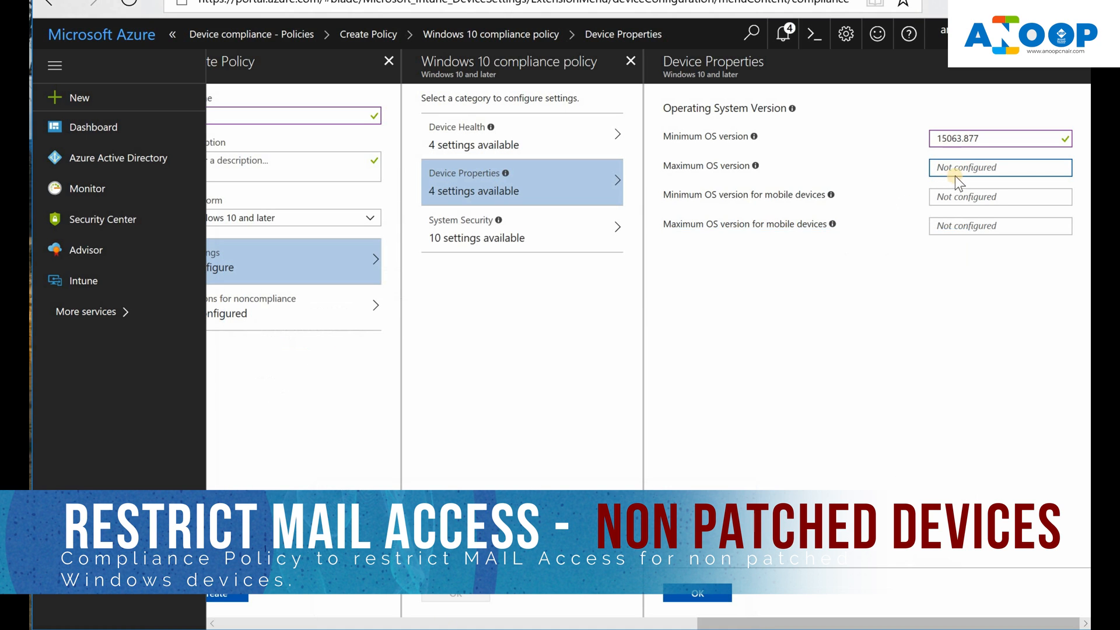
key(ctrl+v)
drag(1012, 167, 926, 170)
click(987, 167)
drag(991, 168, 924, 168)
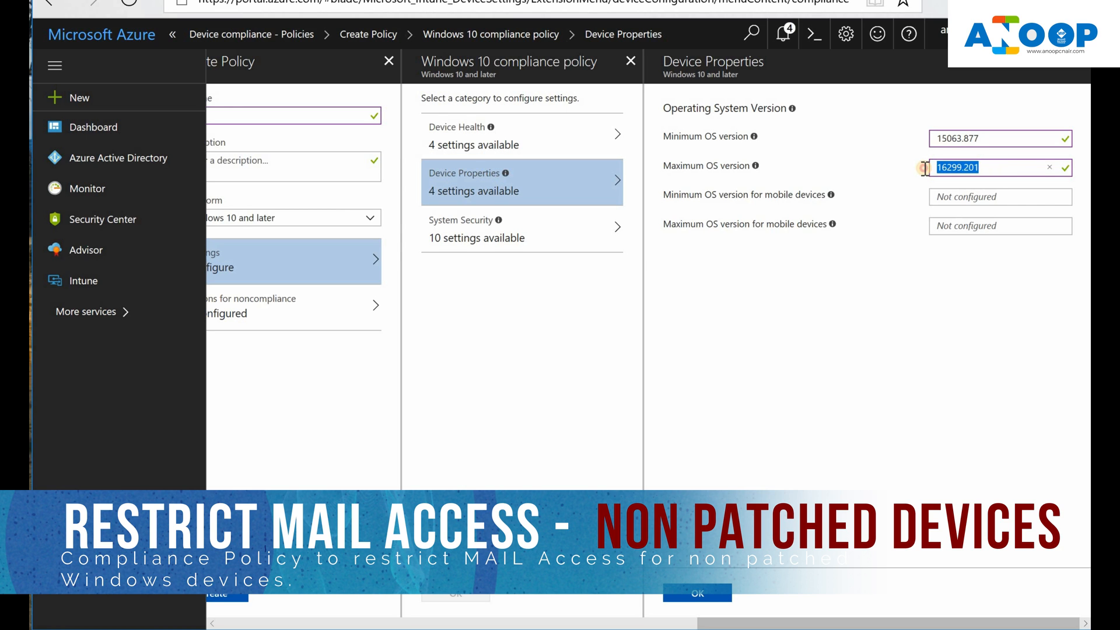